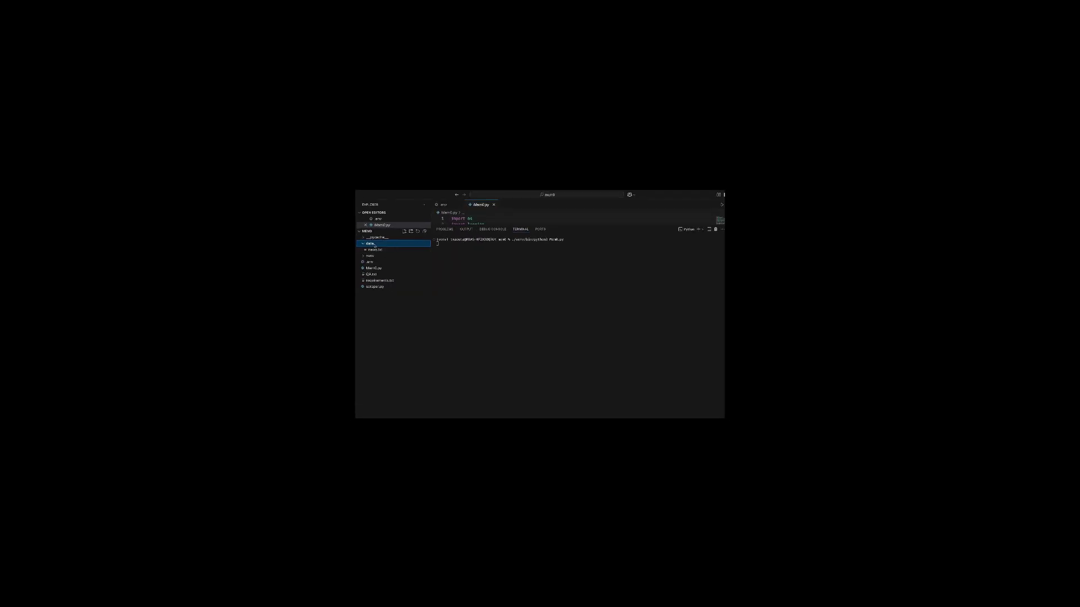
- Open data/news.txt, highlight the first article's headline, and return focus to the chatbot prompt
left_click(310, 228)
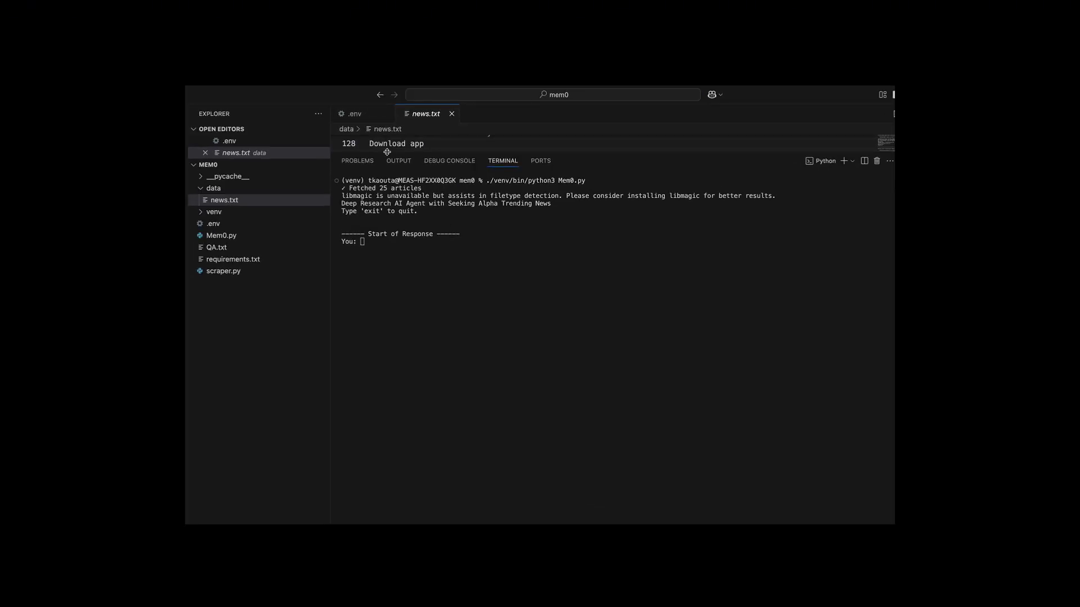
left_click_drag(386, 153, 473, 427)
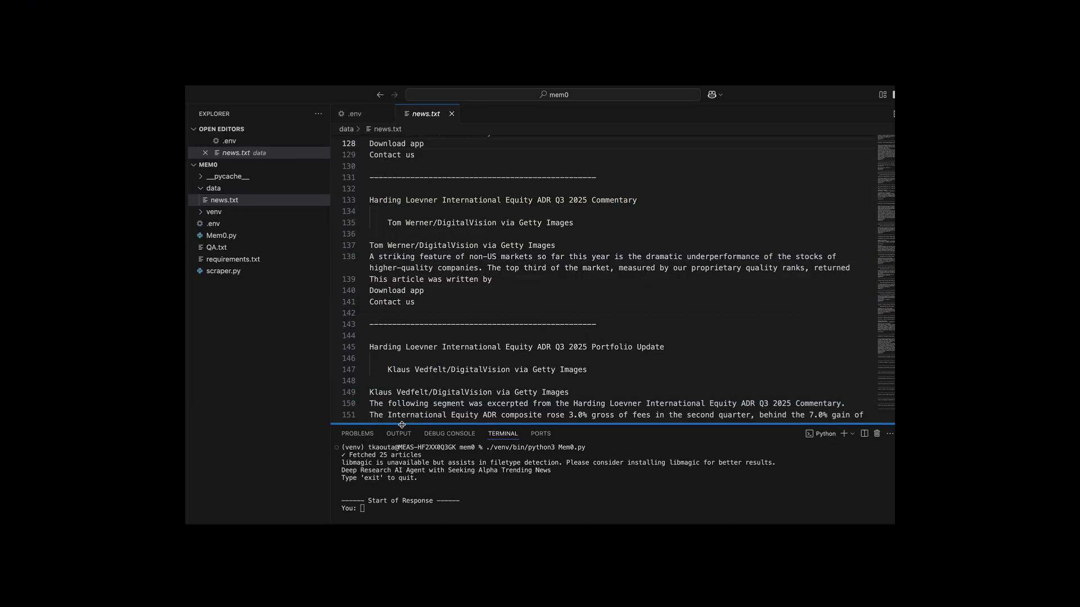
scroll(478, 202, "up", 10)
scroll(478, 201, "up", 10)
scroll(477, 201, "up", 10)
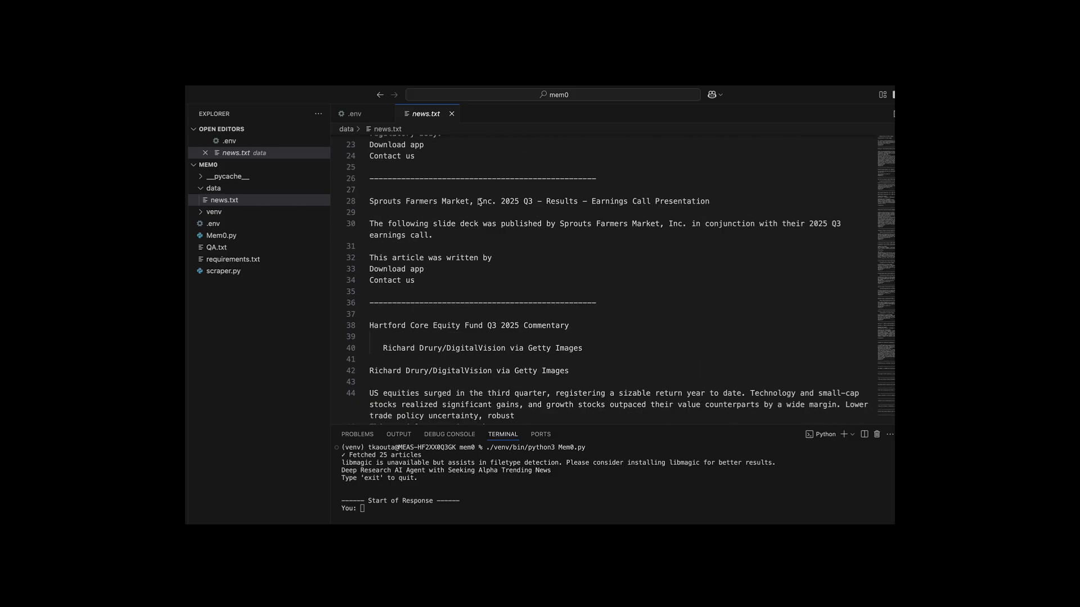
scroll(478, 201, "up", 10)
left_click_drag(370, 140, 497, 145)
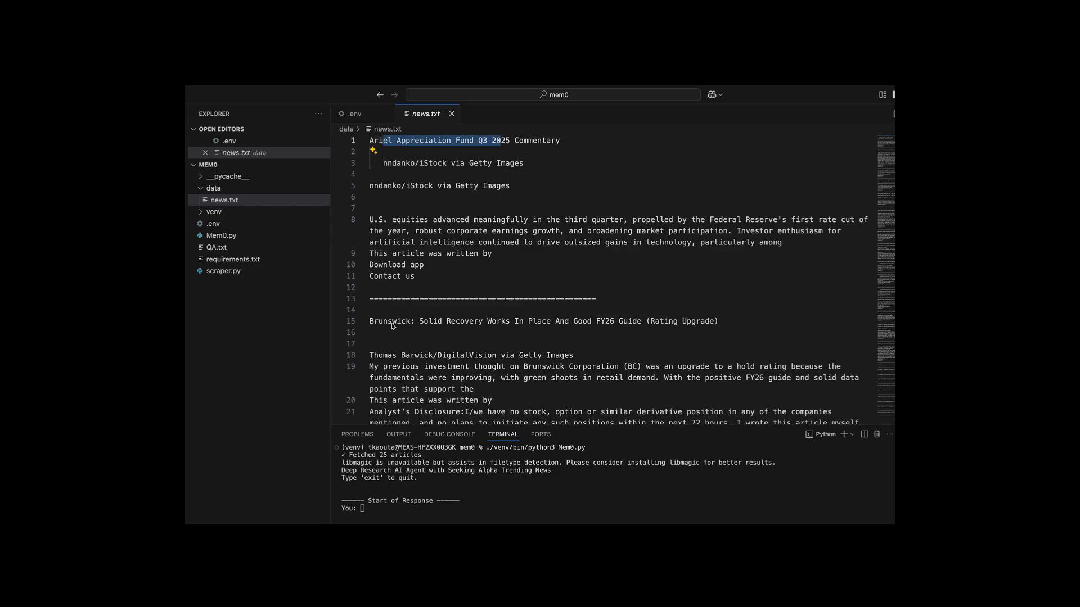
left_click_drag(369, 321, 667, 321)
scroll(507, 295, "down", 10)
left_click_drag(405, 243, 647, 249)
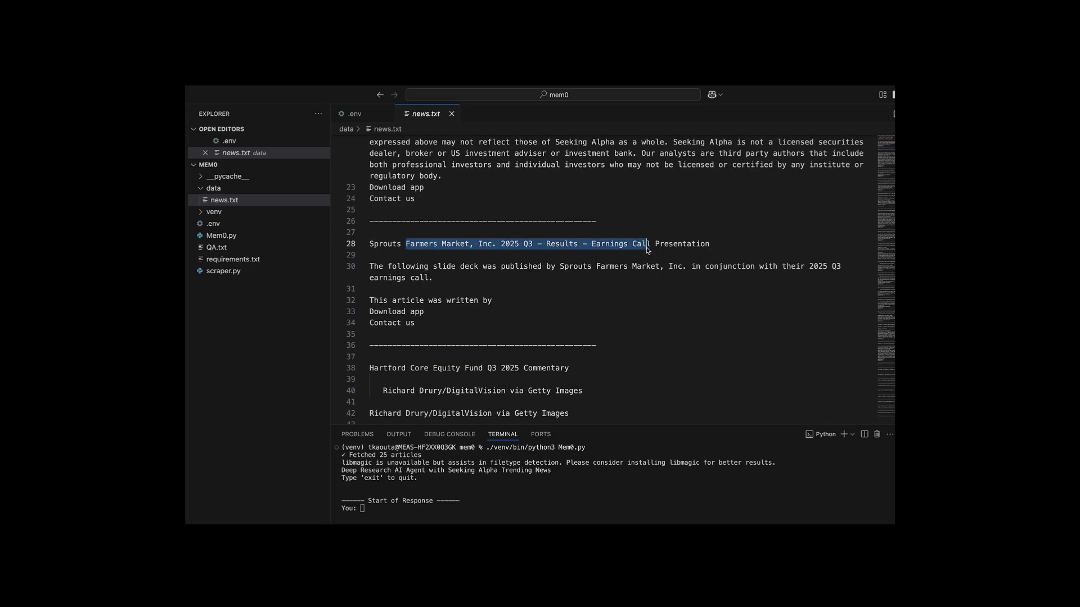
scroll(590, 253, "down", 5)
left_click_drag(461, 234, 568, 234)
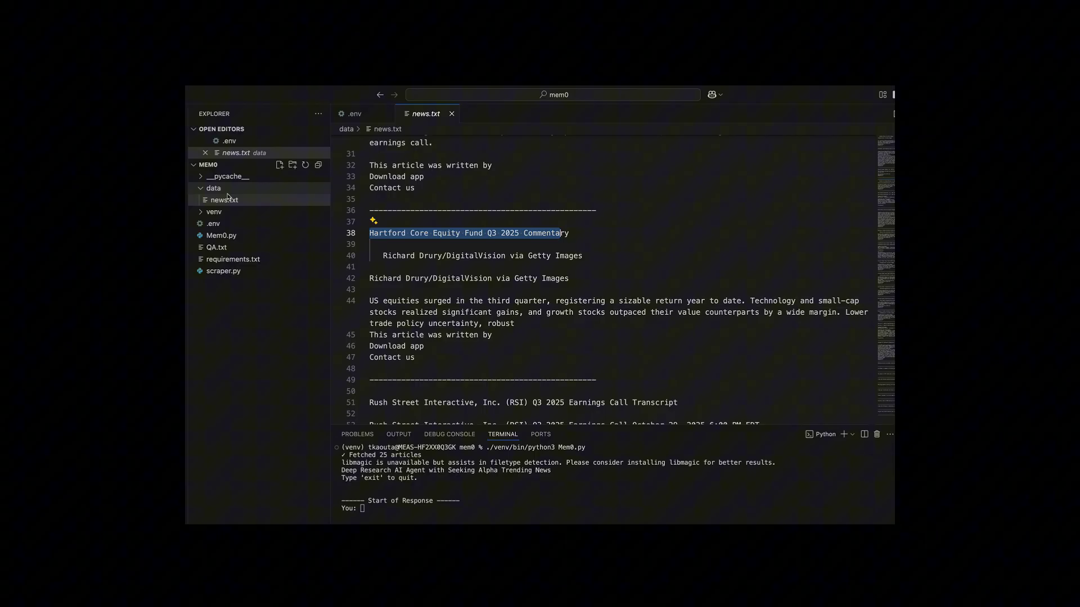
left_click_drag(413, 280, 571, 280)
scroll(591, 278, "down", 2)
left_click(422, 514)
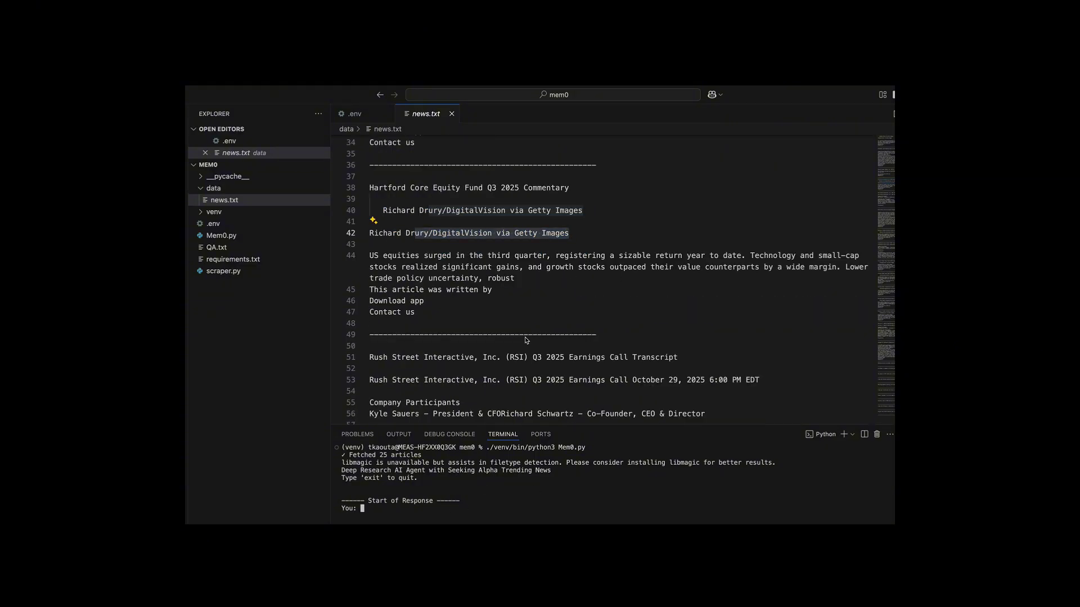
- Ask the chatbot 'what news do u have' and highlight its Q3 2025 market summary
left_click(542, 416)
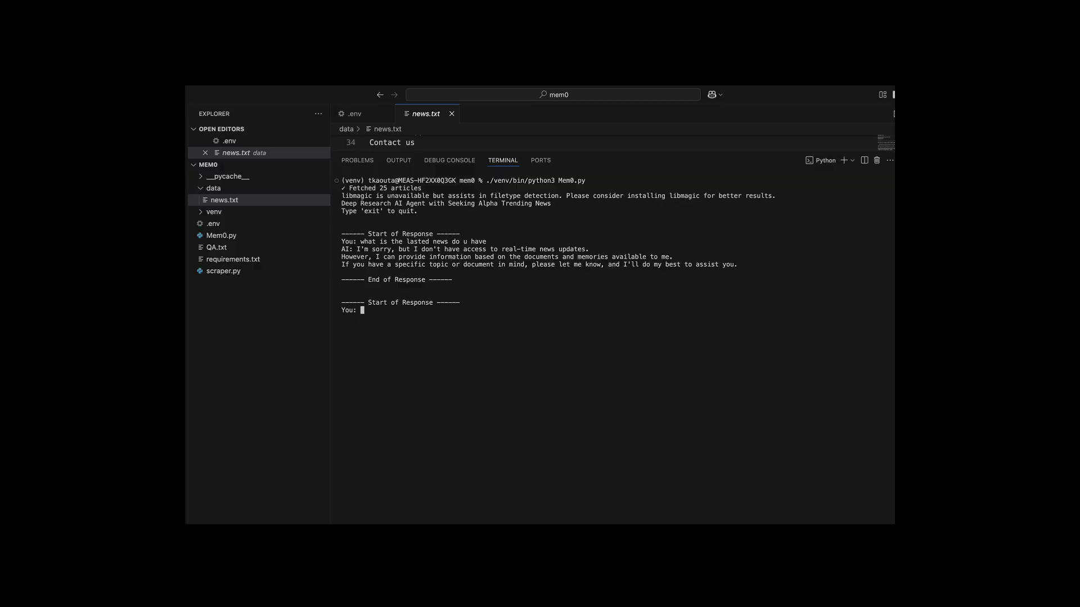
type("what news do u have")
key("Return")
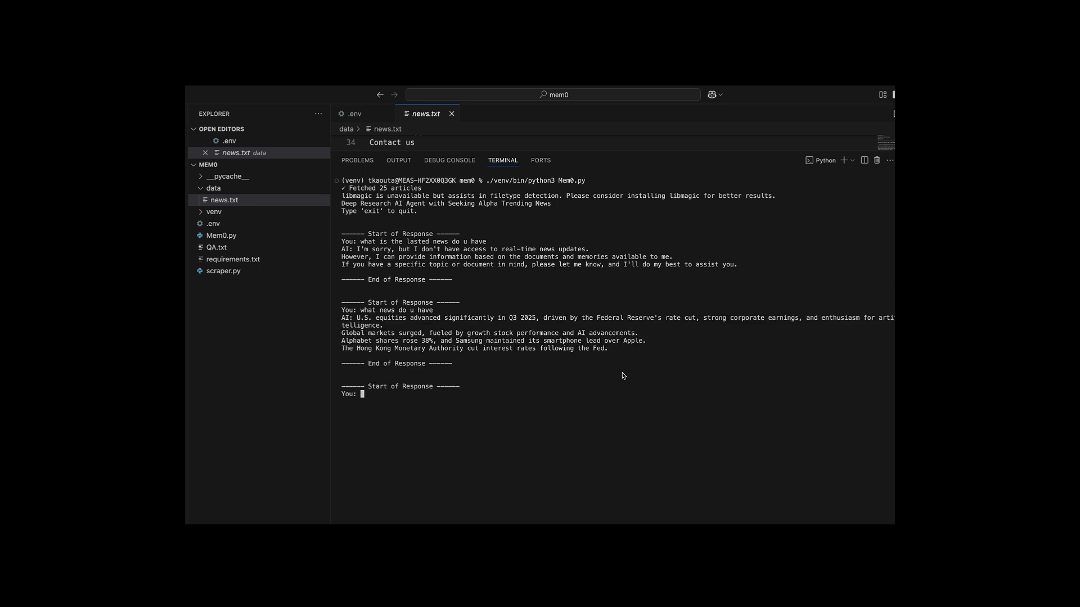
left_click_drag(624, 363, 342, 304)
left_click(447, 381)
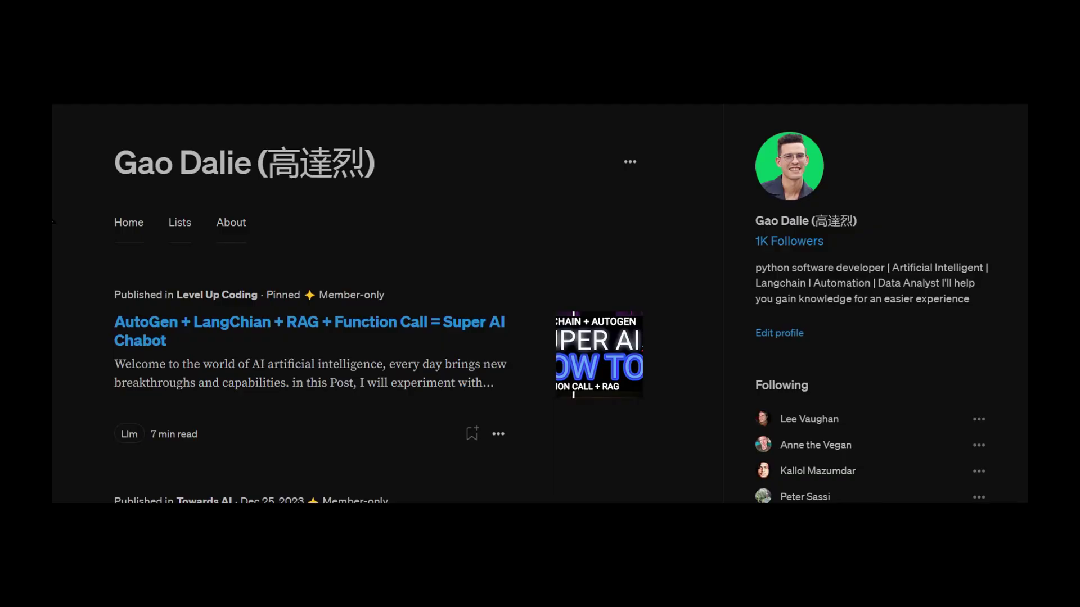
scroll(540, 338, "down", 2)
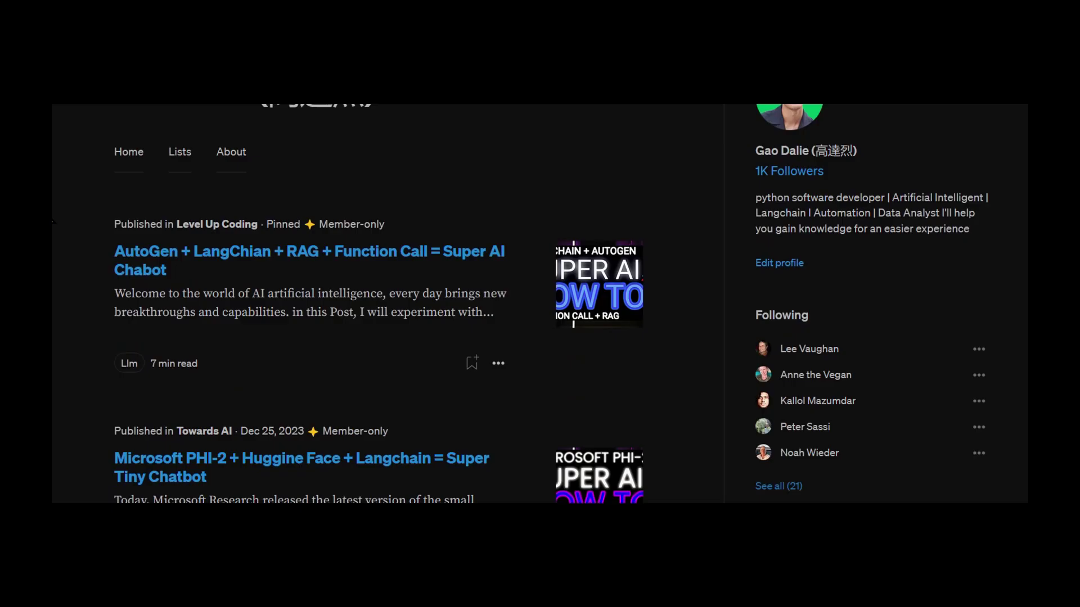
scroll(541, 338, "down", 2)
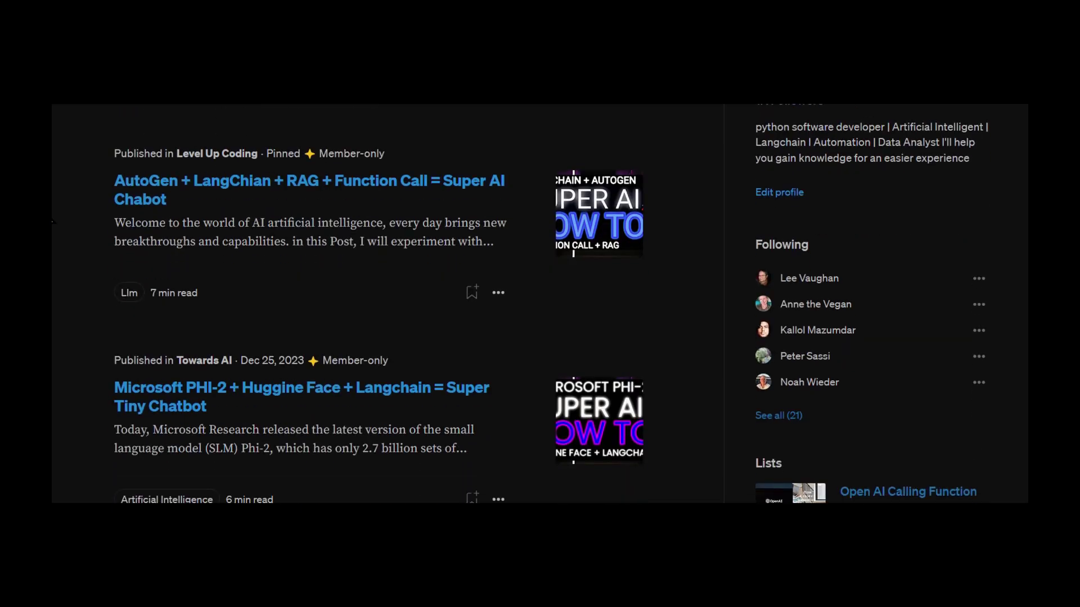
scroll(540, 338, "down", 2)
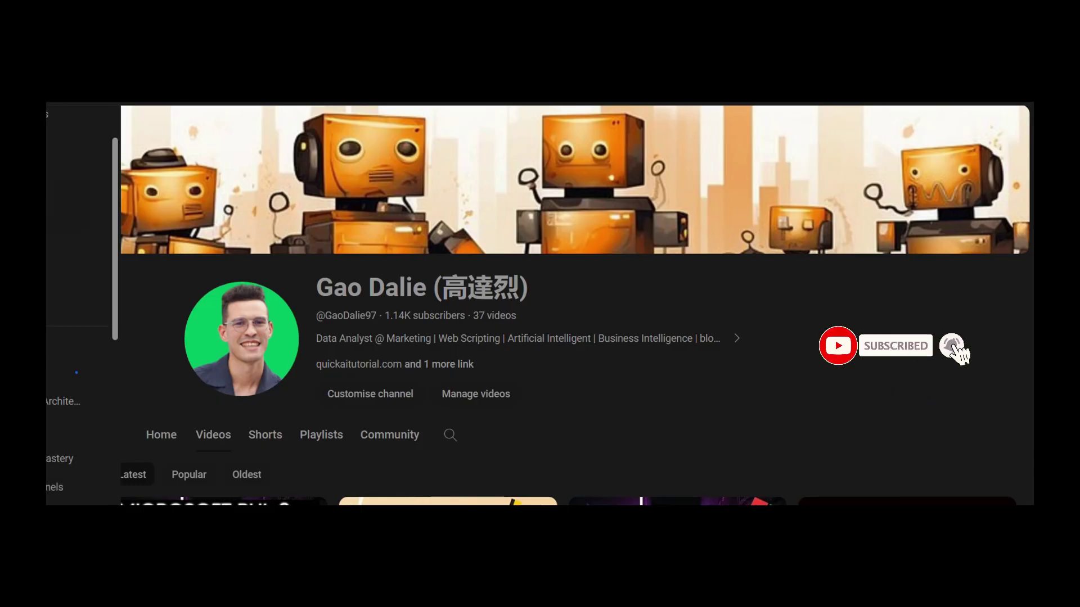
scroll(157, 268, "down", 2)
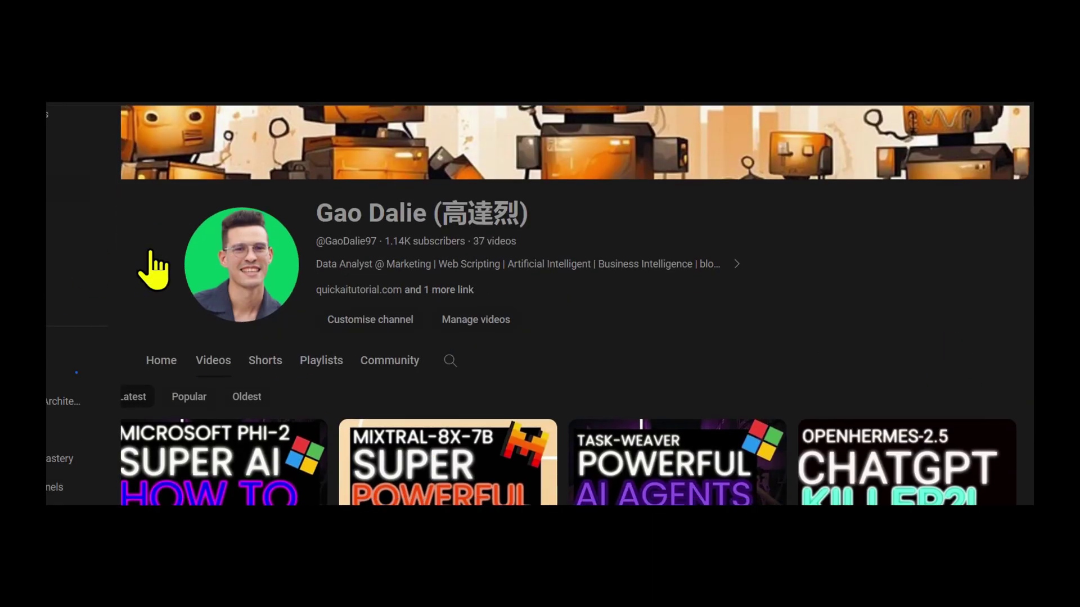
scroll(158, 268, "down", 2)
scroll(158, 268, "down", 2)
scroll(158, 268, "down", 2)
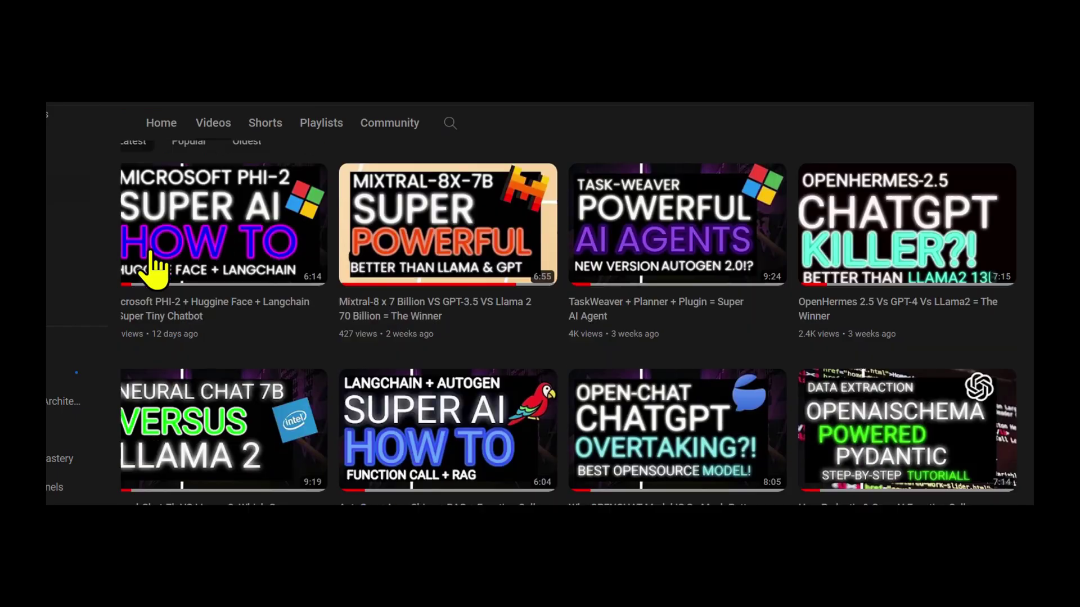
scroll(158, 268, "down", 2)
scroll(157, 269, "down", 2)
scroll(158, 268, "down", 2)
scroll(157, 269, "down", 1)
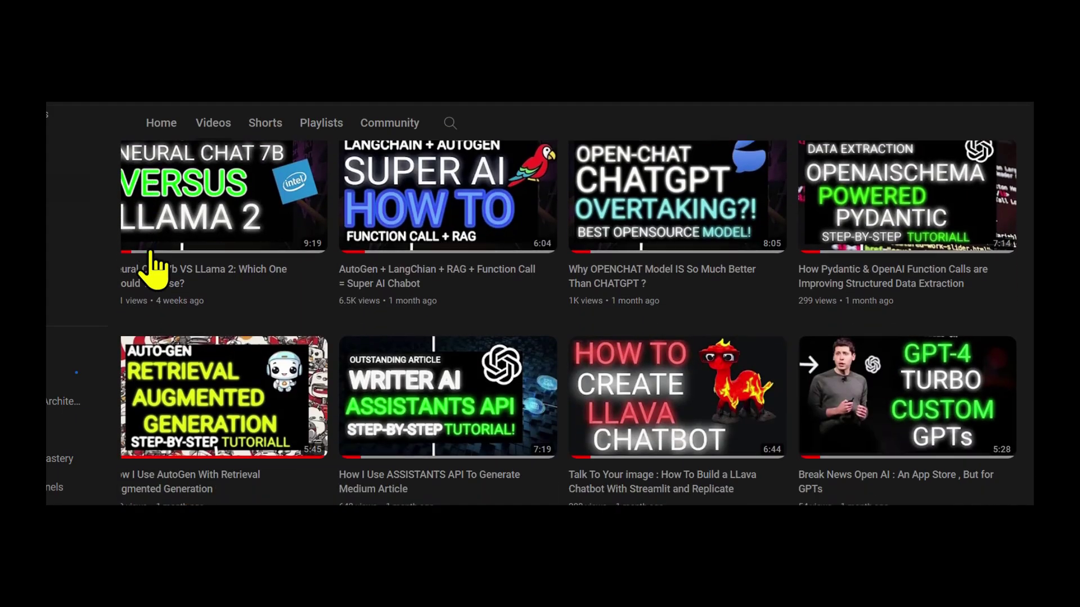
scroll(157, 269, "up", 2)
scroll(158, 269, "up", 2)
scroll(157, 269, "up", 2)
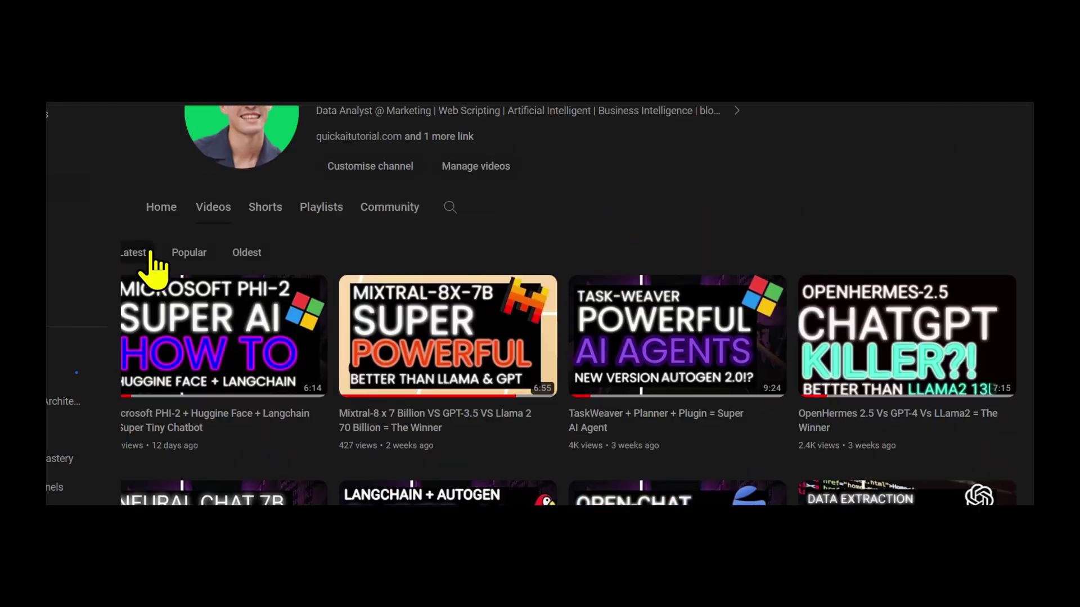
scroll(158, 268, "up", 2)
scroll(158, 268, "up", 3)
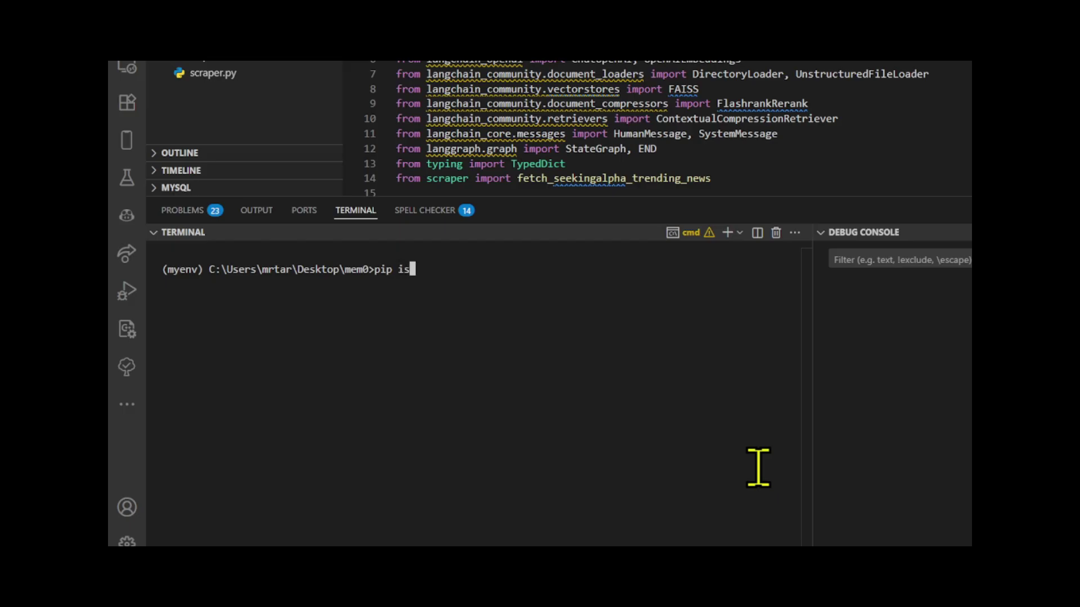
type("install -r requi")
type("reme")
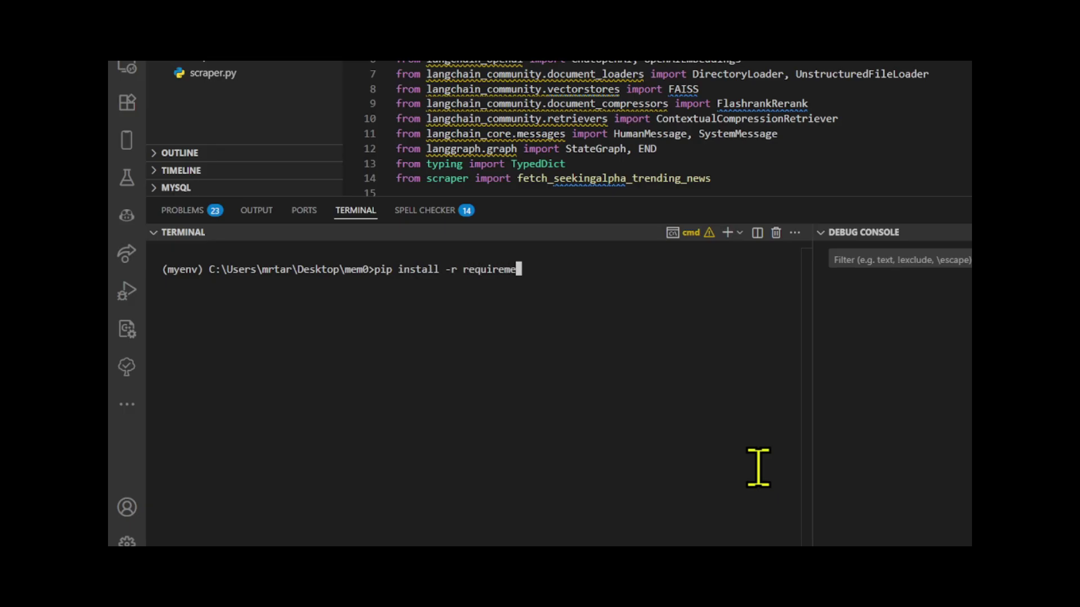
type("nts.txt")
- Run pip install -r requirements.txt in the virtual environment's terminal
key("Return")
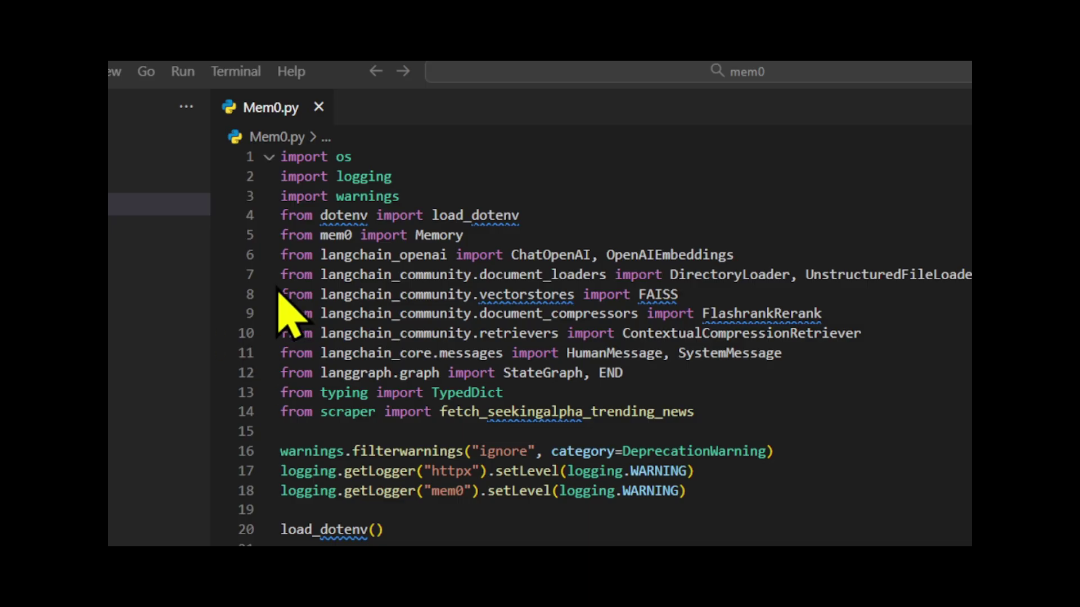
- Highlight Mem0.py's mem0 Memory import line, then its whole block of imports
left_click_drag(280, 235, 554, 237)
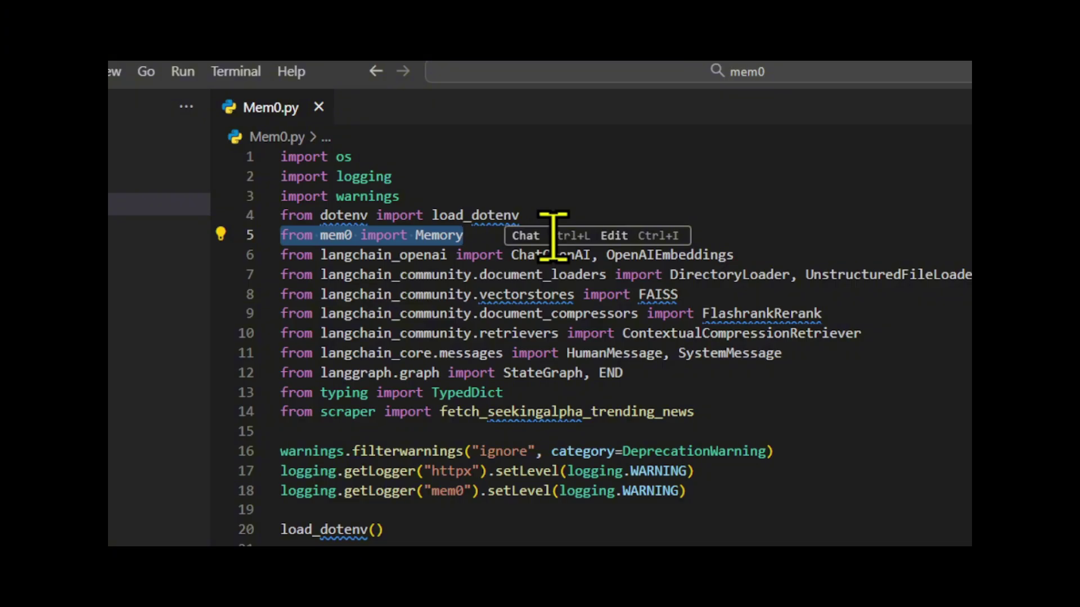
left_click_drag(281, 235, 472, 239)
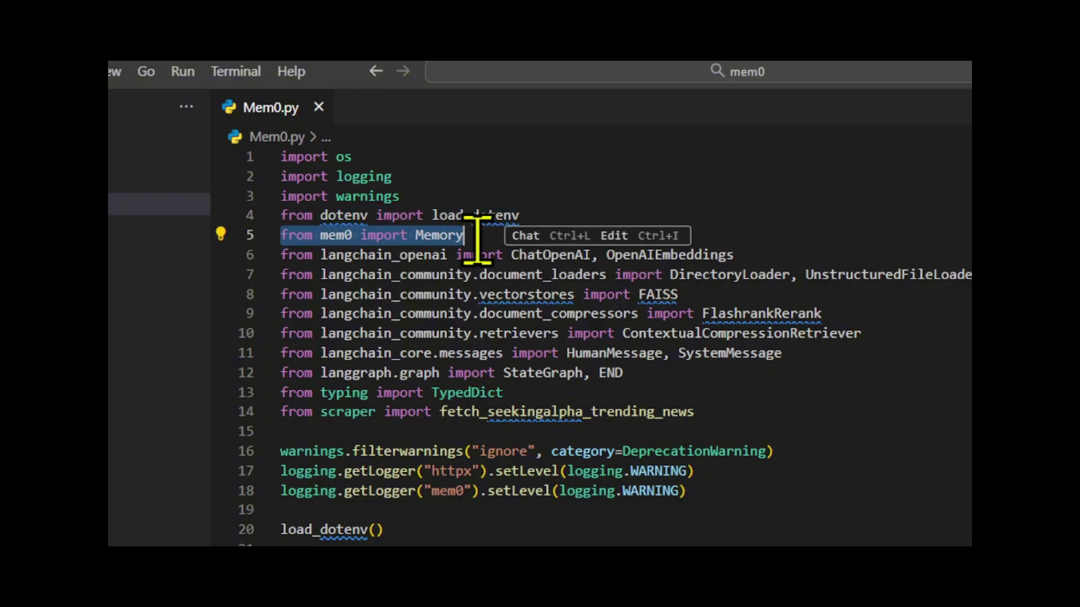
left_click(713, 431)
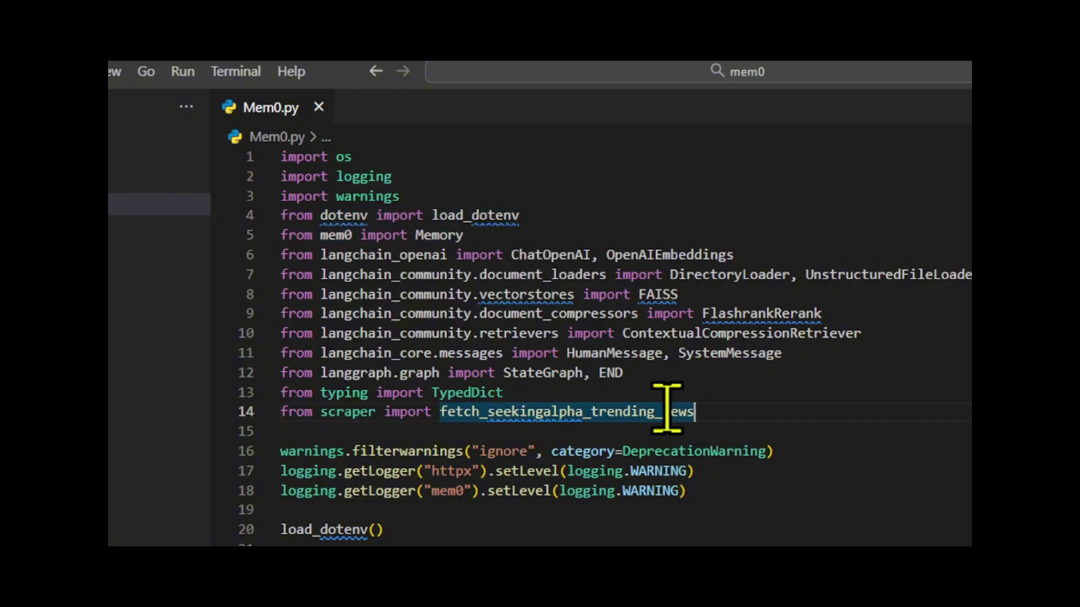
left_click_drag(693, 412, 280, 158)
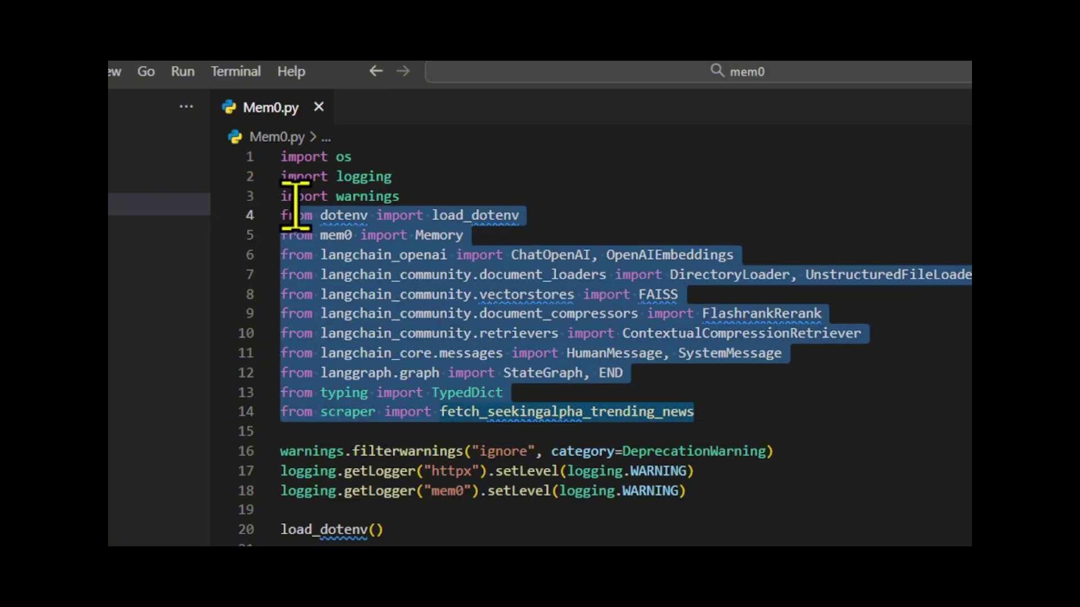
left_click(784, 393)
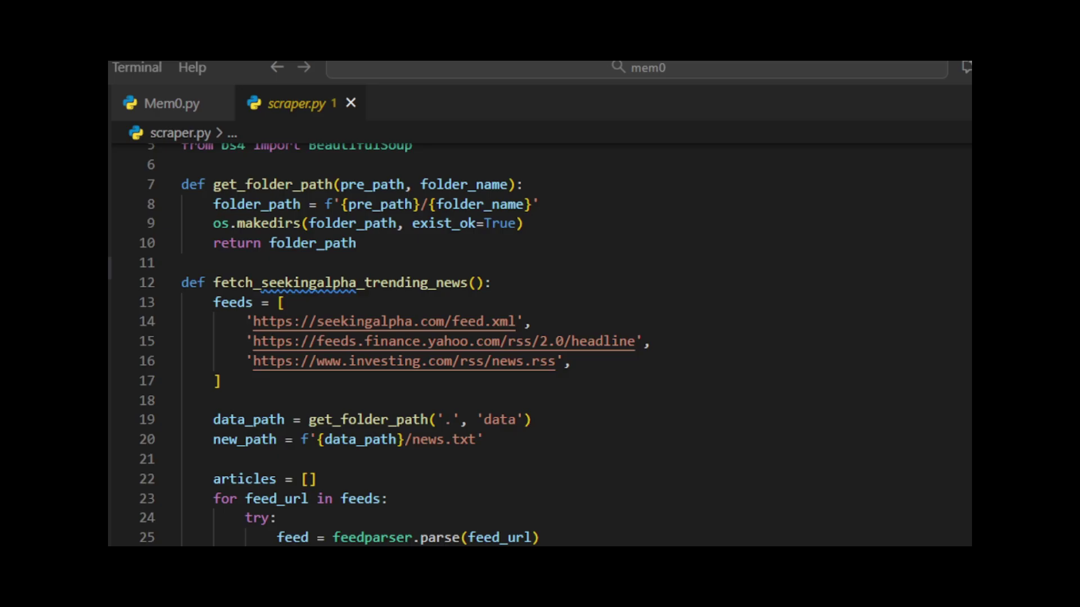
scroll(540, 338, "down", 3)
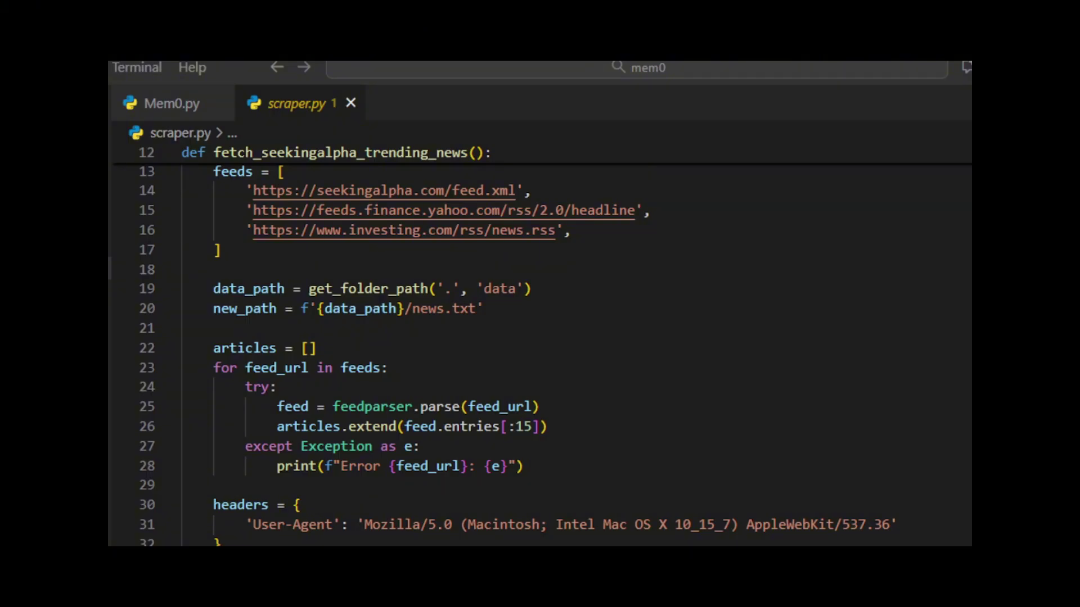
scroll(540, 355, "down", 6)
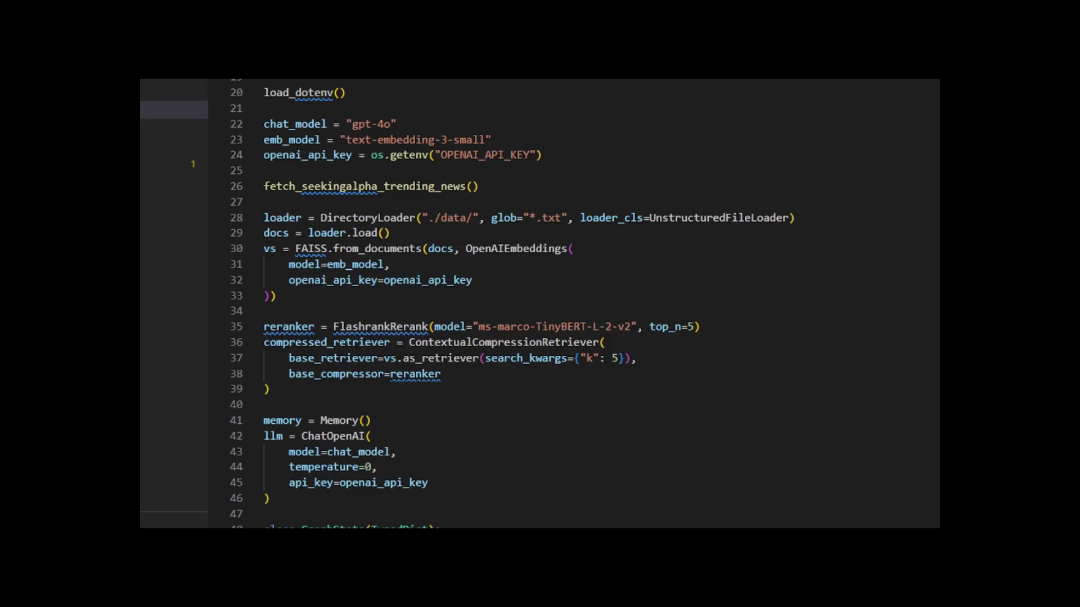
- Highlight the reranker and ContextualCompressionRetriever definitions, then move to the memory setup
left_click_drag(274, 390, 250, 329)
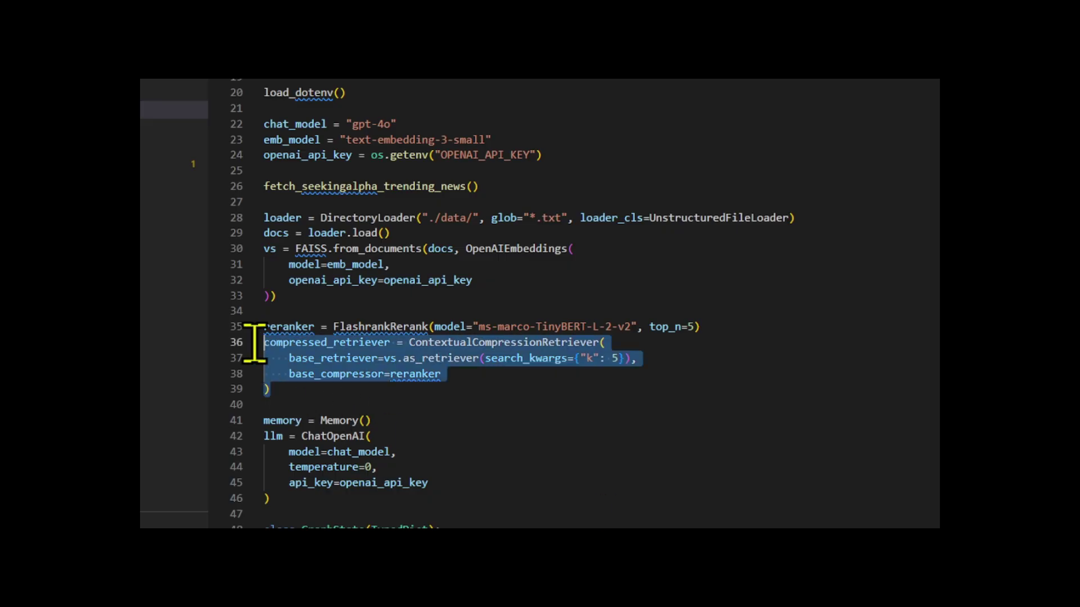
left_click(512, 390)
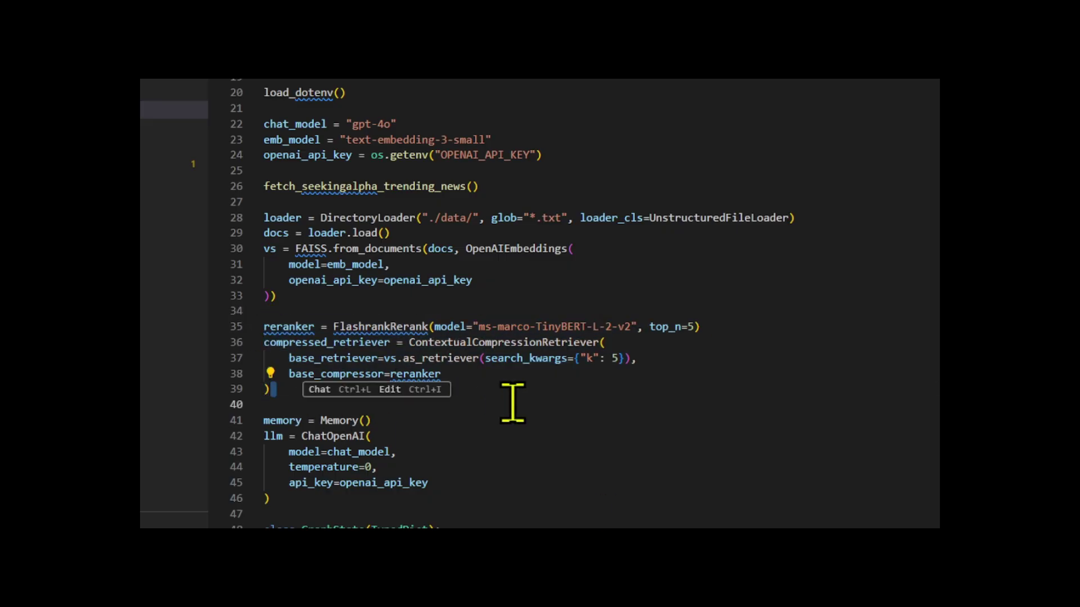
left_click_drag(278, 389, 279, 327)
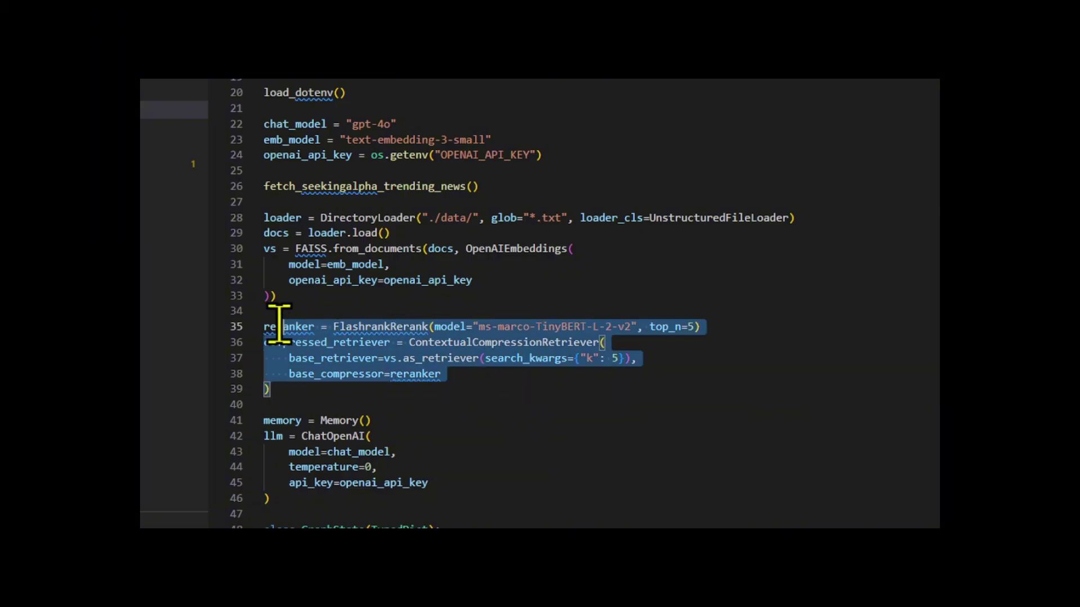
left_click(443, 386)
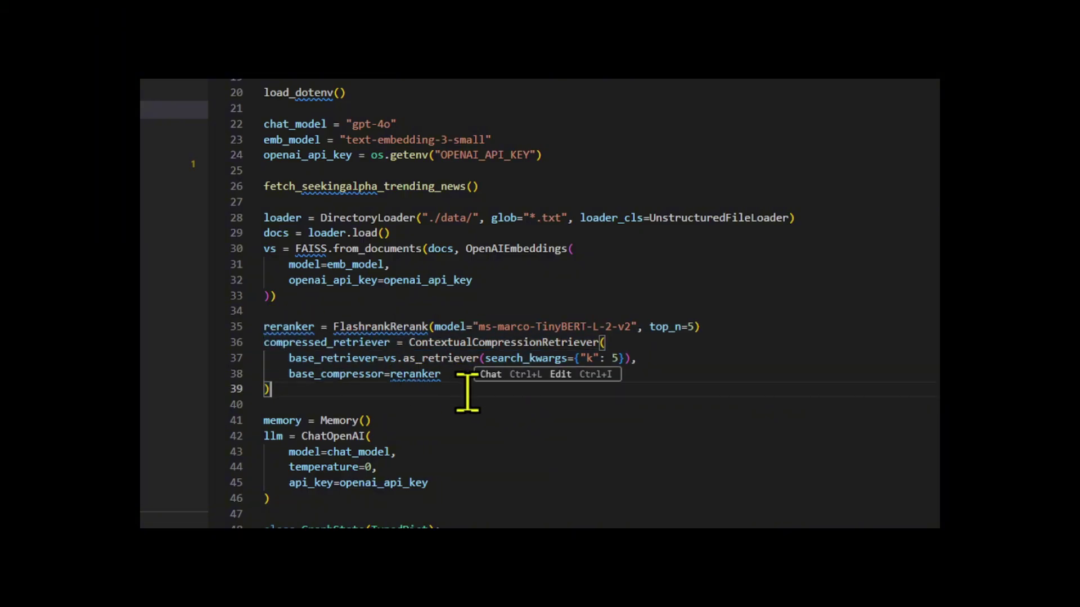
left_click(547, 404)
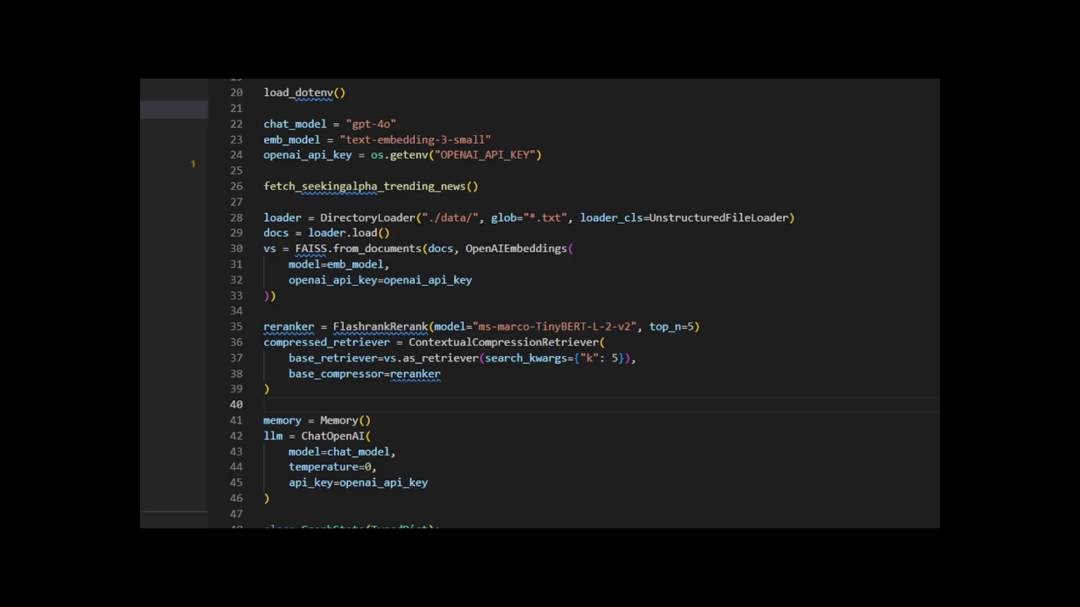
scroll(540, 304, "down", 12)
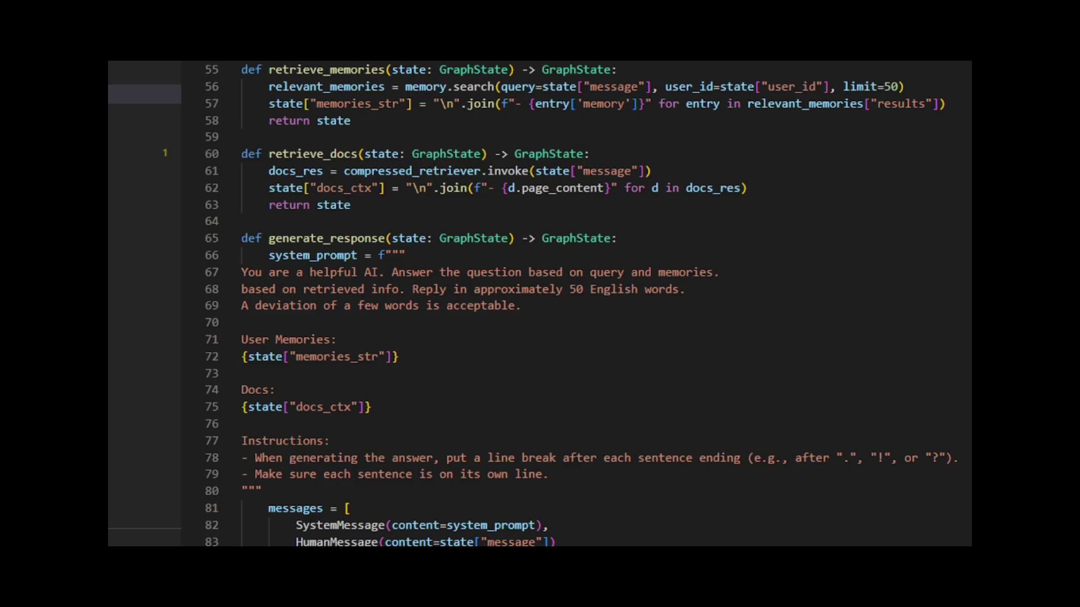
left_click_drag(250, 69, 349, 121)
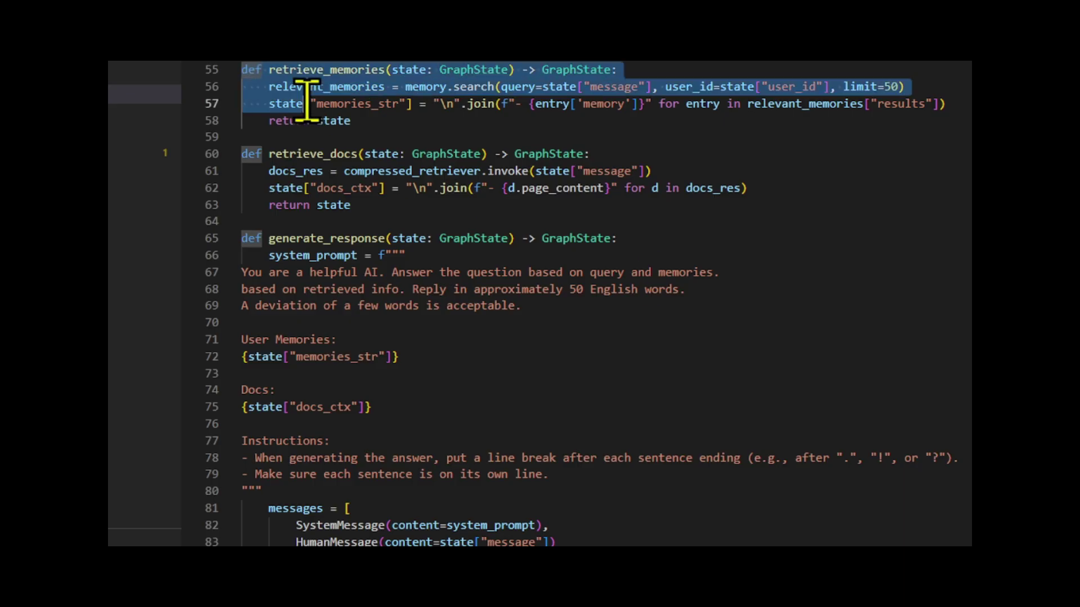
left_click(658, 250)
left_click_drag(241, 154, 447, 206)
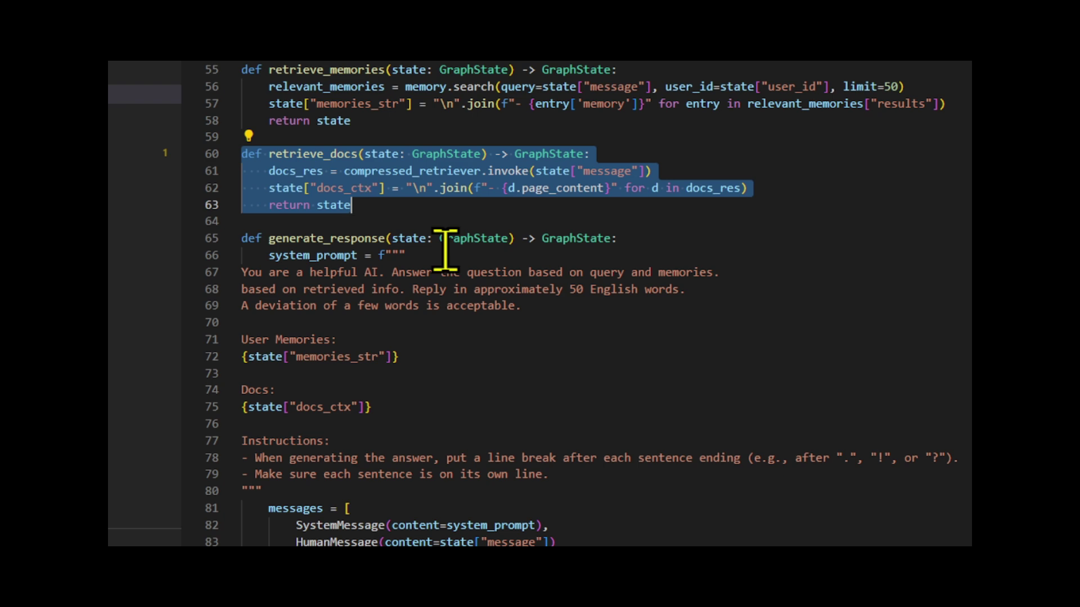
left_click(881, 390)
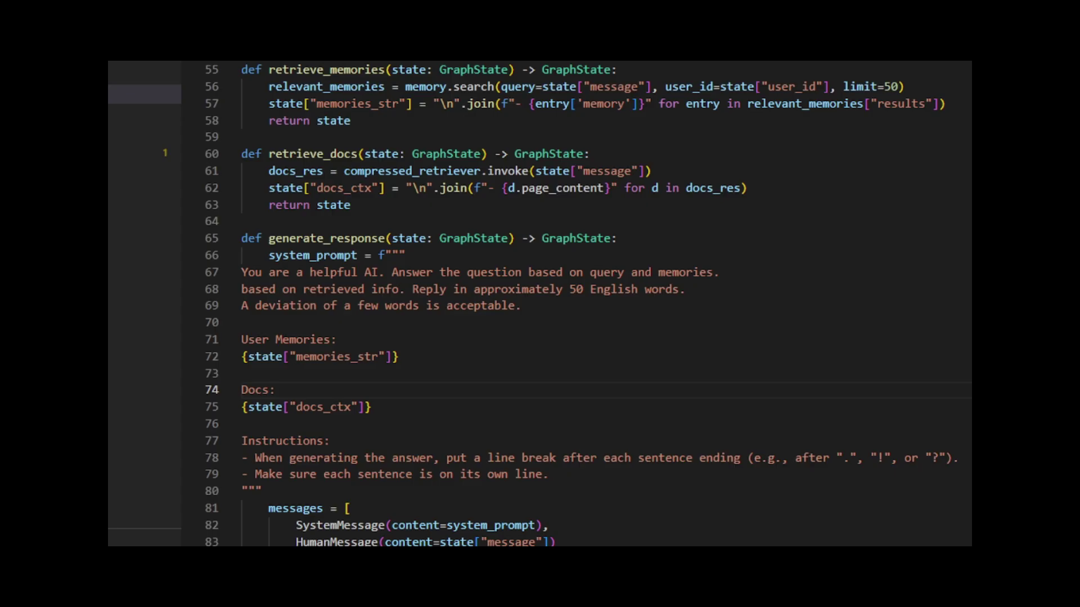
scroll(540, 337, "down", 4)
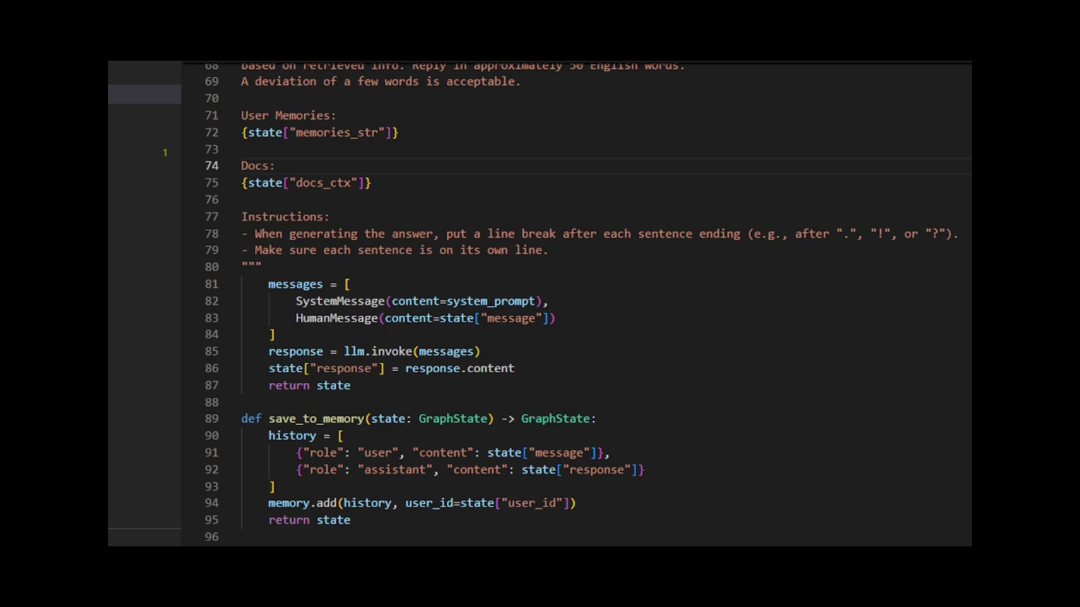
scroll(540, 304, "down", 6)
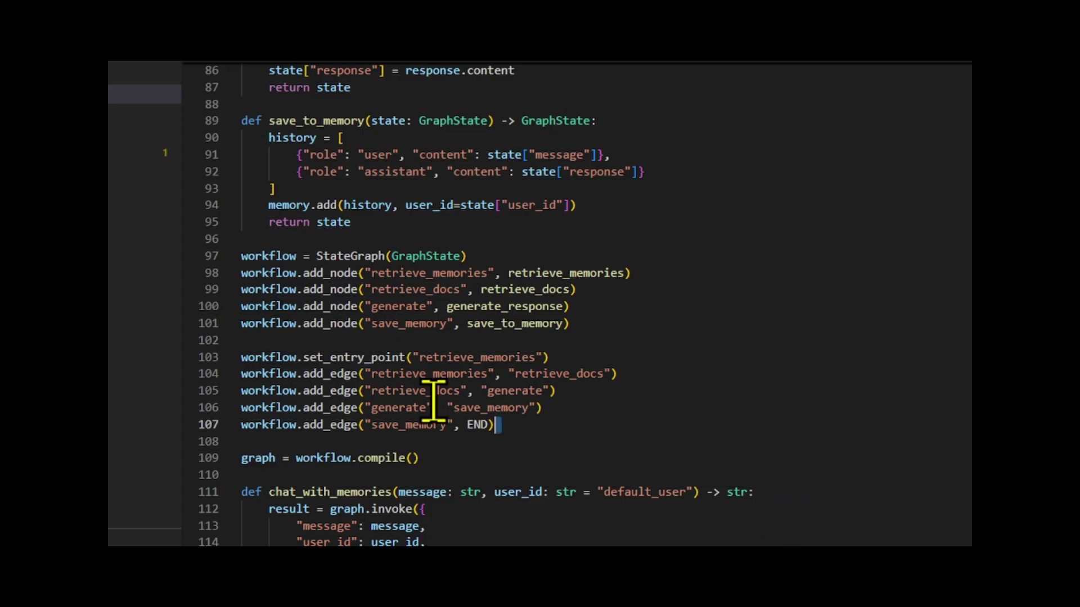
left_click_drag(498, 426, 242, 255)
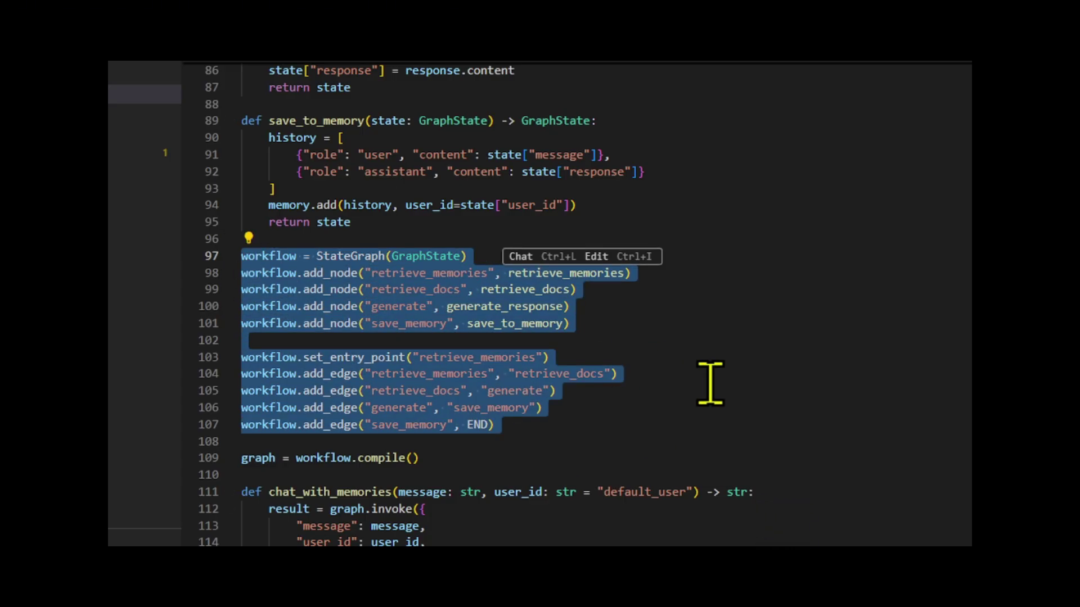
left_click(712, 374)
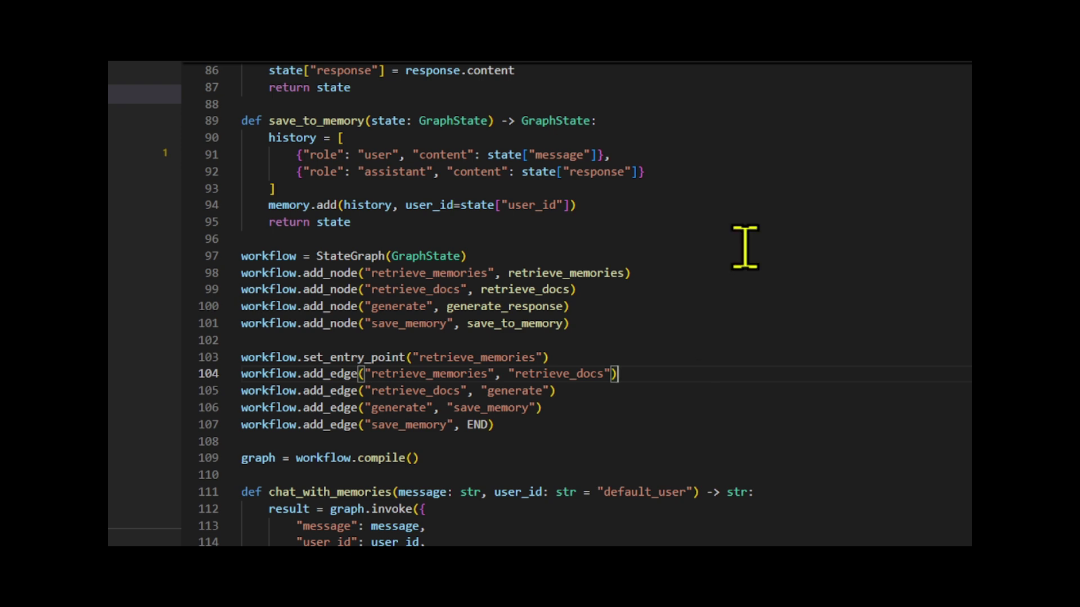
left_click_drag(506, 426, 241, 255)
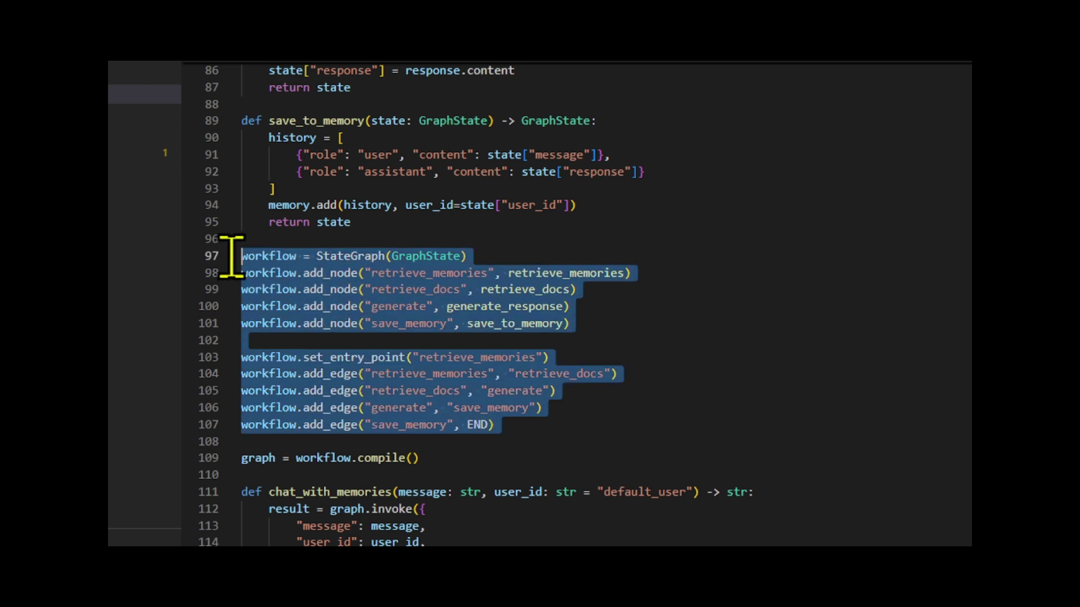
left_click(641, 426)
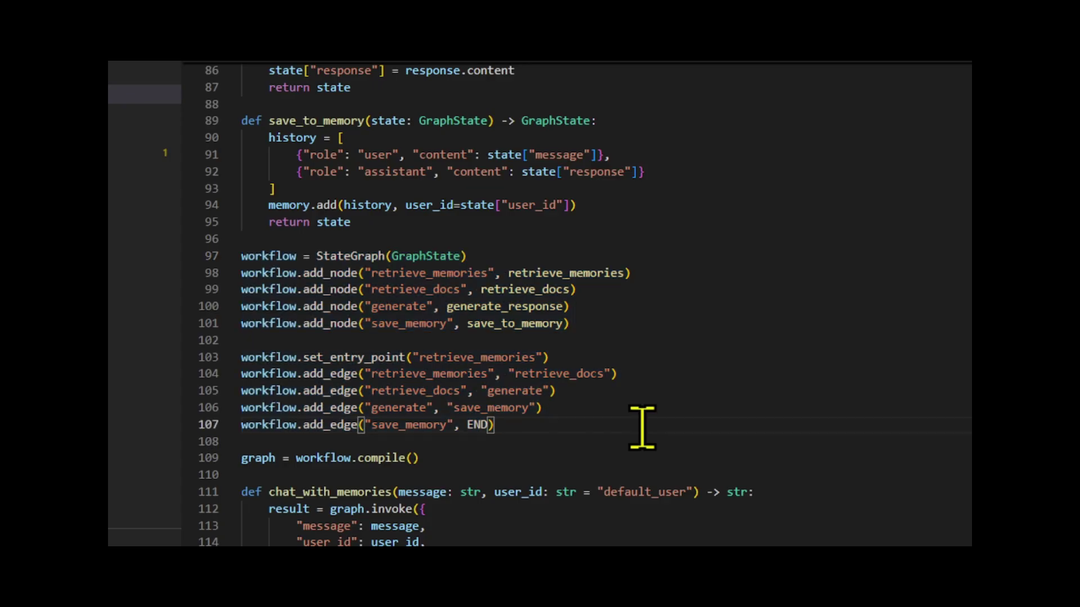